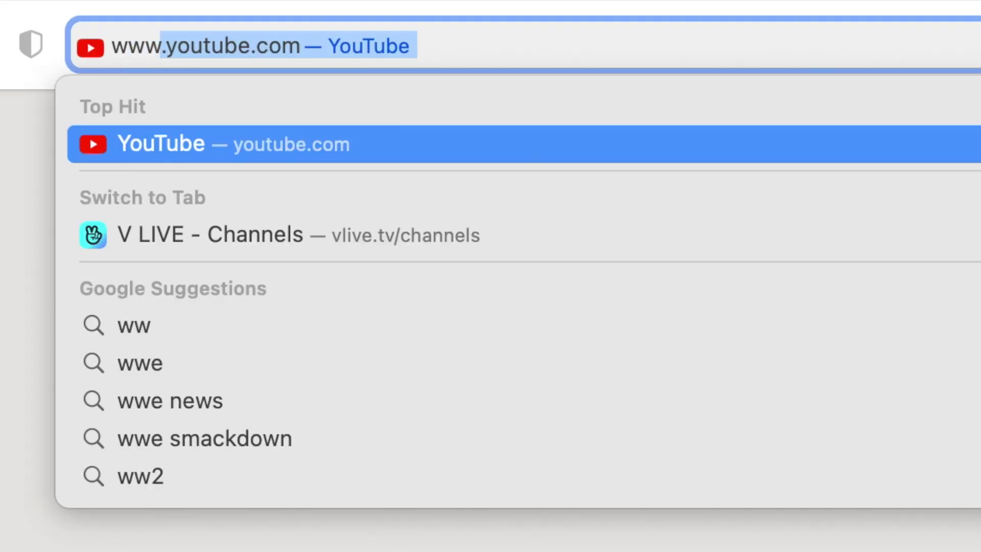
text(teamerica)
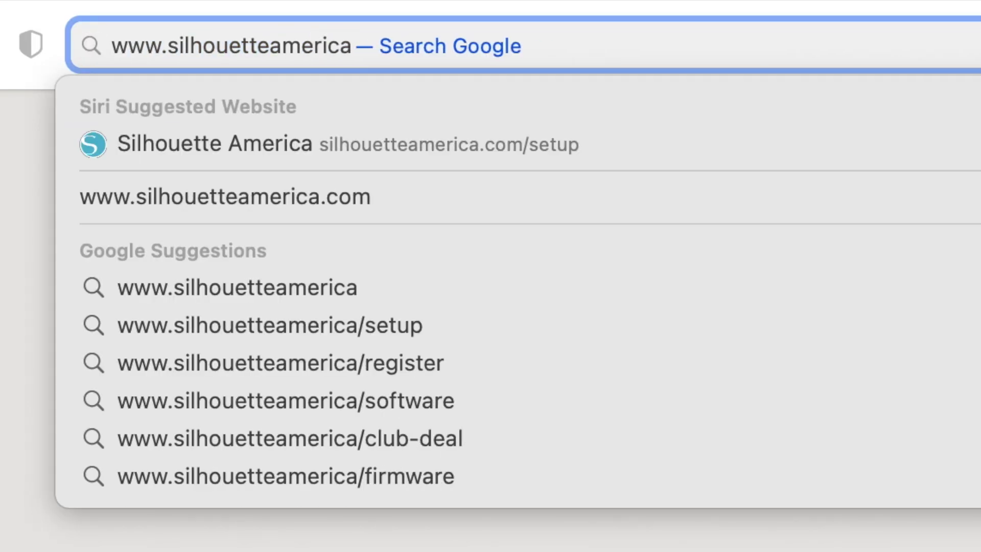
Load the Silhouette America website, confirm English, and submit the new account details.
key(Return)
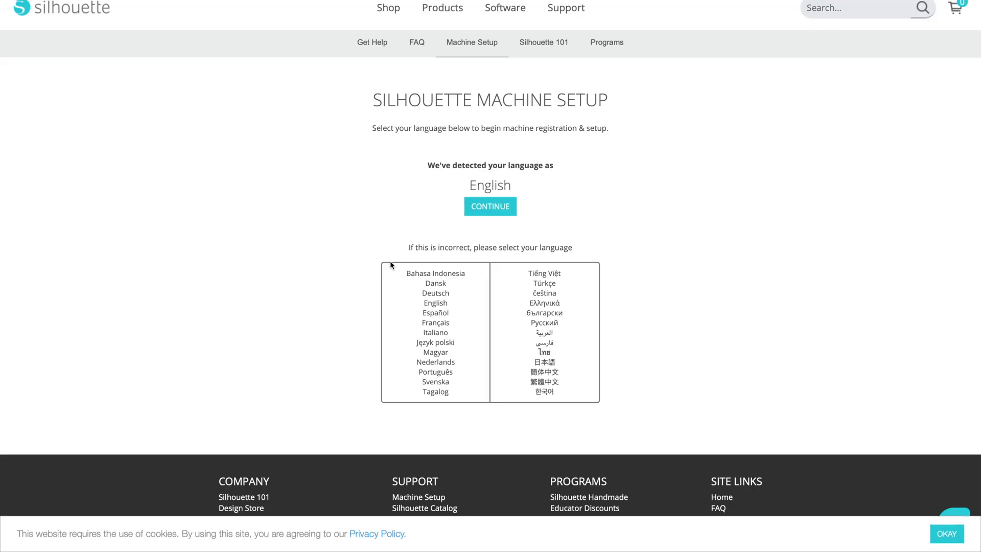
click(489, 205)
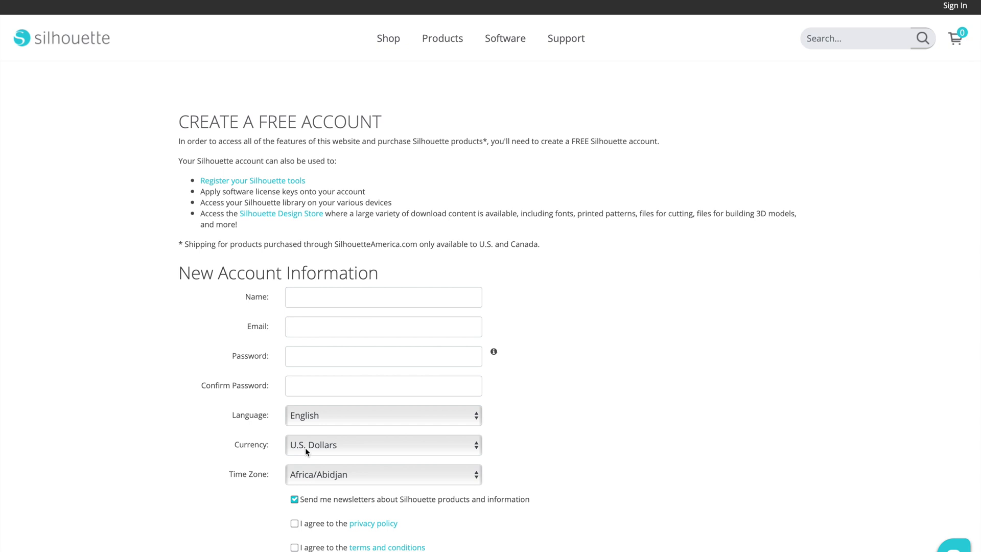
scroll(305, 447, down, 3)
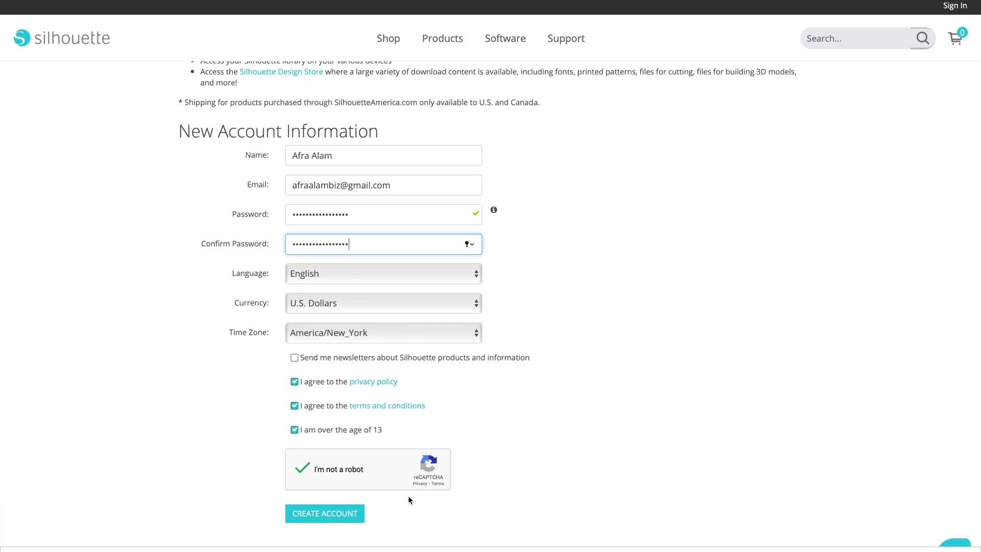
click(333, 519)
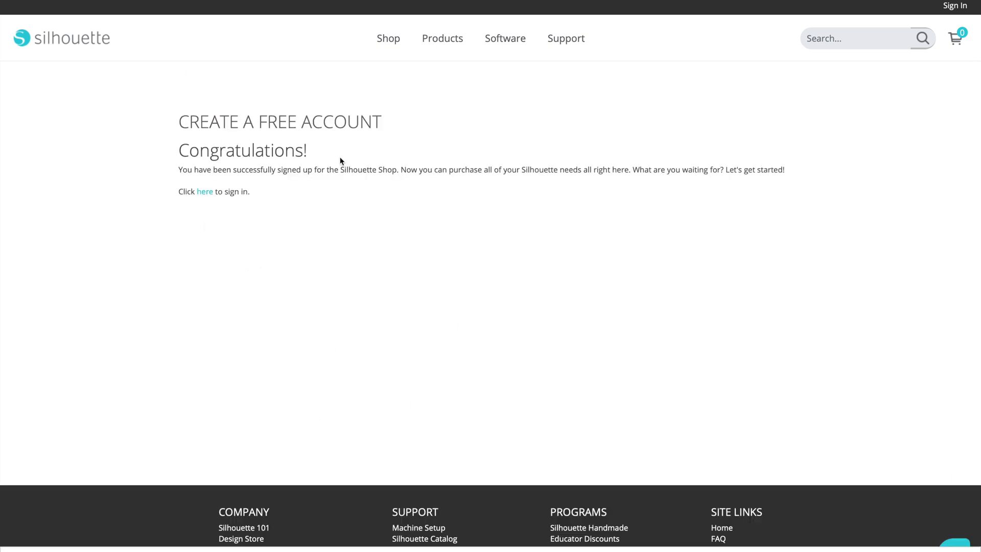
Sign in to the new account, open the Desktop Software page, and start Machine Setup.
click(205, 191)
click(302, 201)
mouse_move(515, 46)
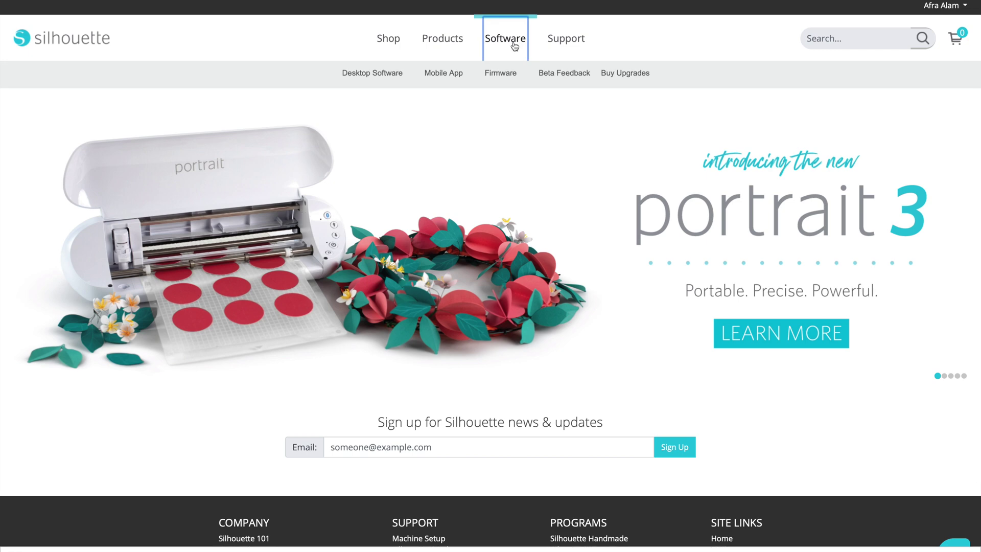
click(392, 69)
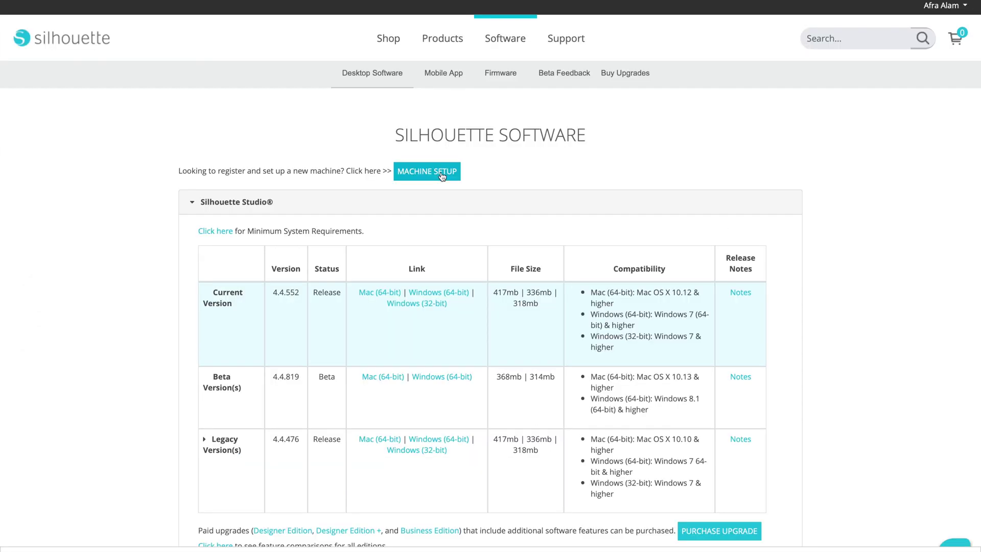
click(716, 322)
Submit the address, check where the serial number is, and register the Cameo 4.
click(485, 236)
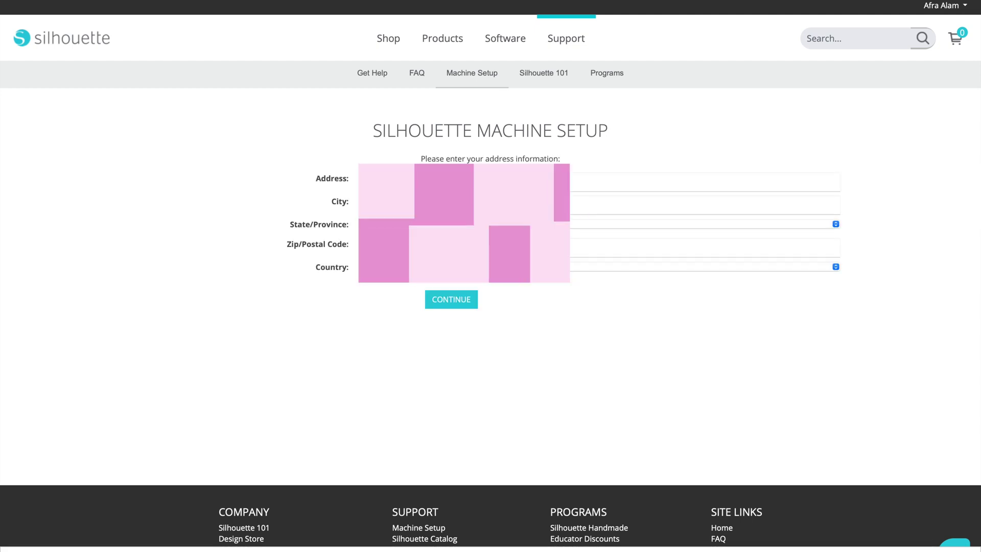
click(451, 299)
click(316, 404)
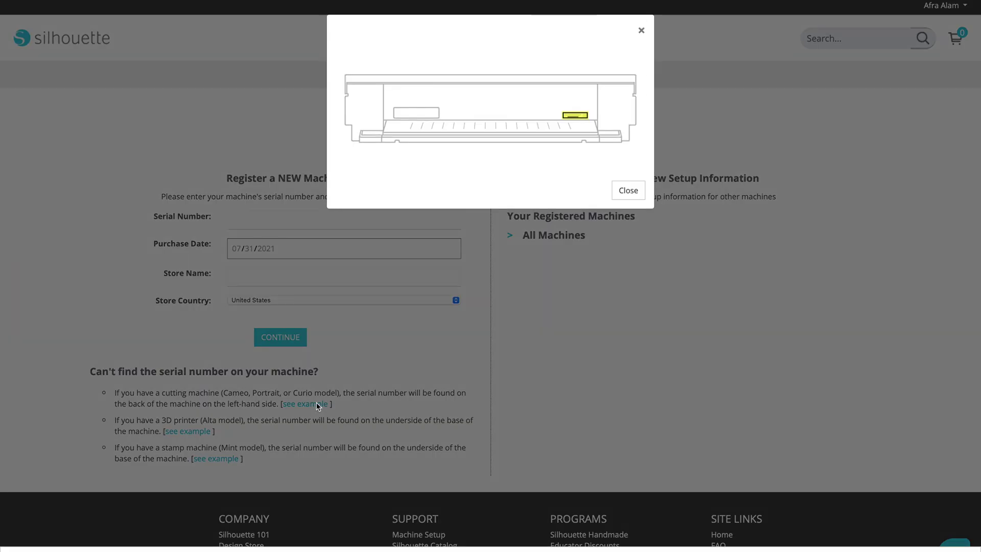
click(627, 191)
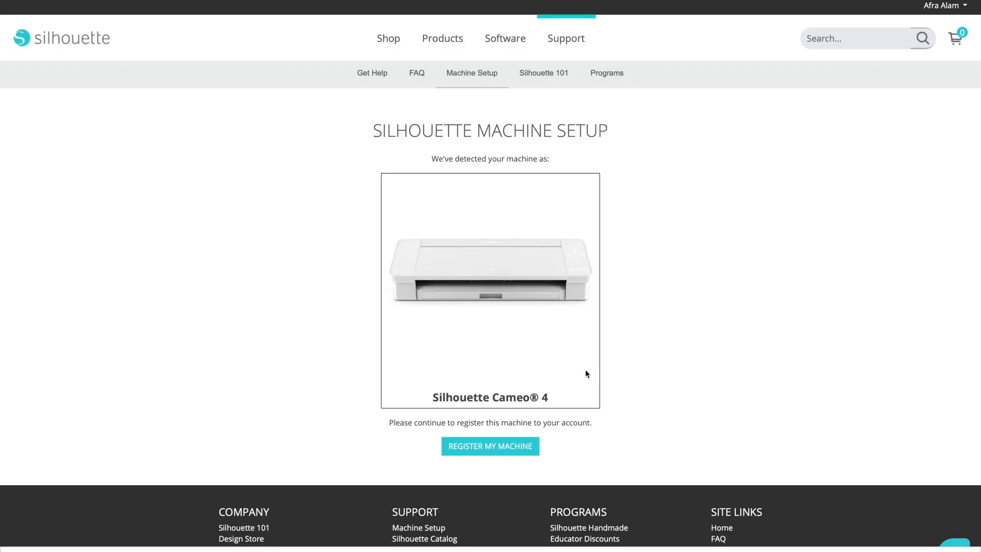
click(497, 452)
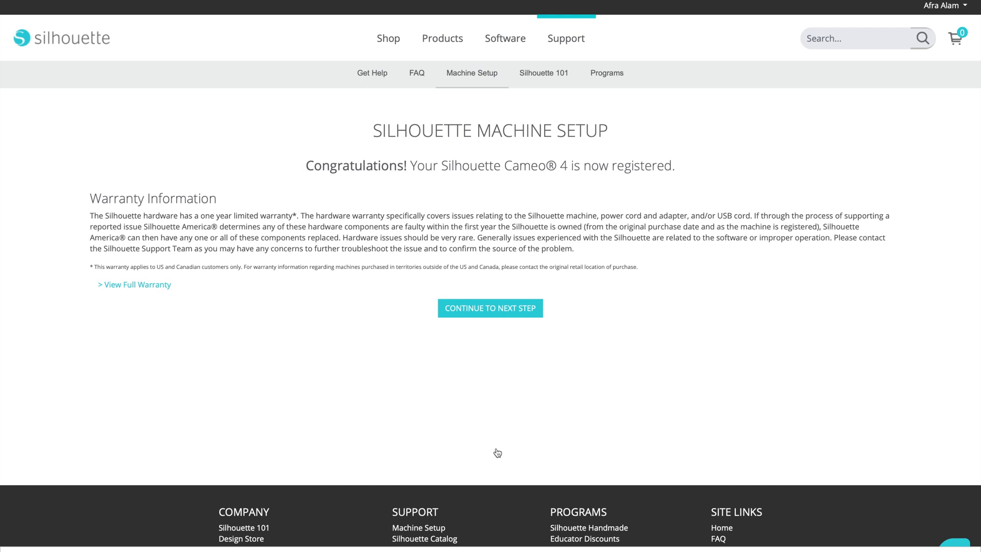
click(526, 304)
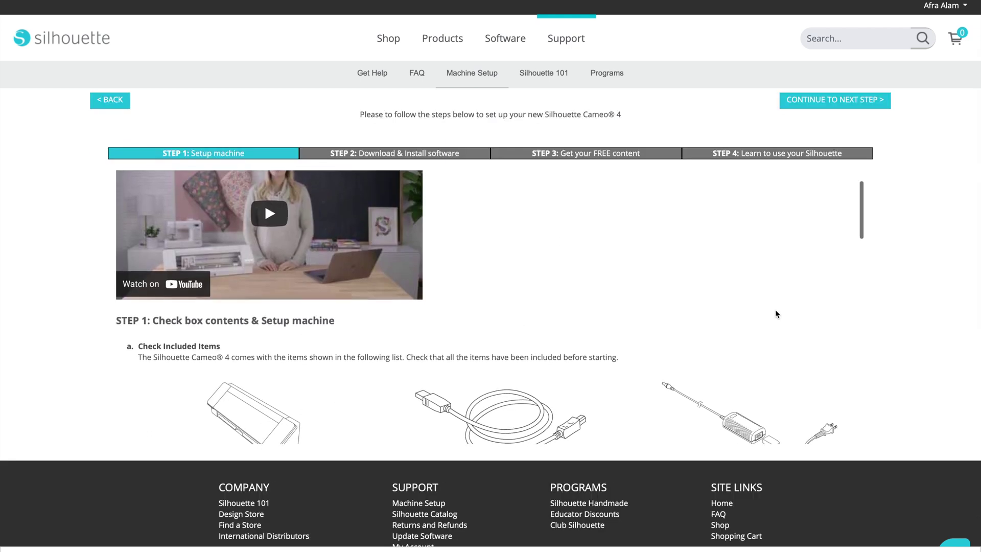
On the Step 2 download tab, download the Mac 64-bit Silhouette Studio installer.
scroll(775, 313, down, 3)
scroll(775, 313, down, 10)
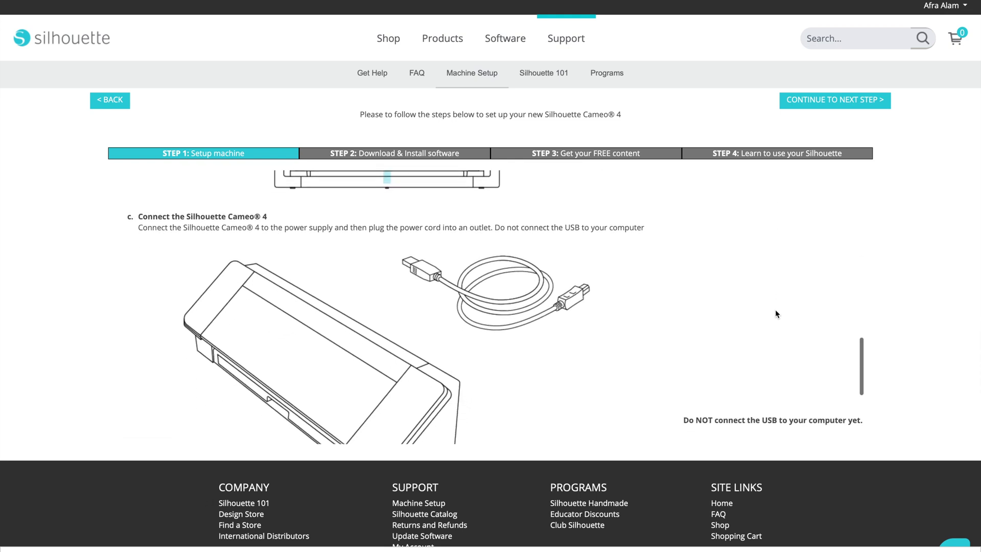
click(390, 155)
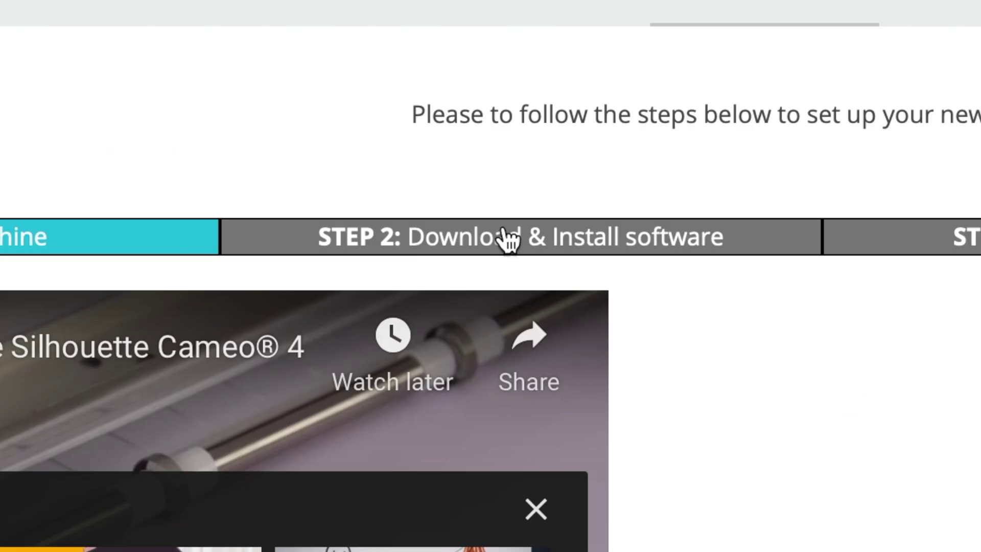
click(391, 155)
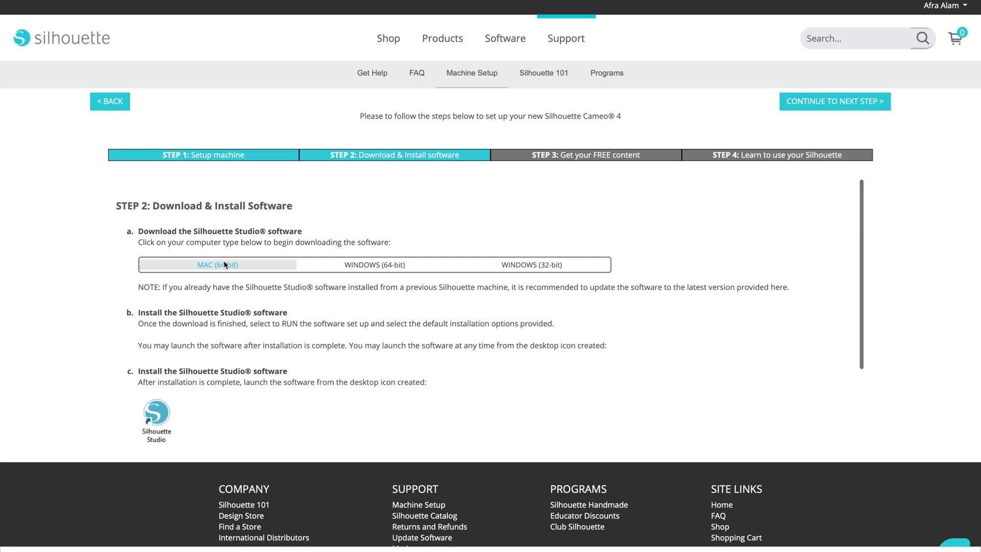
click(225, 264)
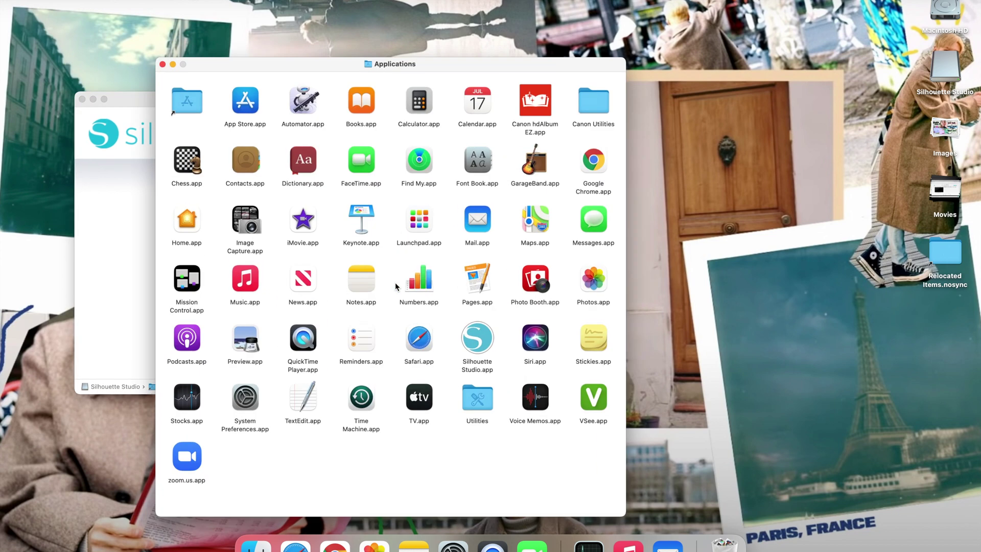
Launch Silhouette Studio, grant permission, install the thumbnails extension, and accept the license.
double_click(478, 339)
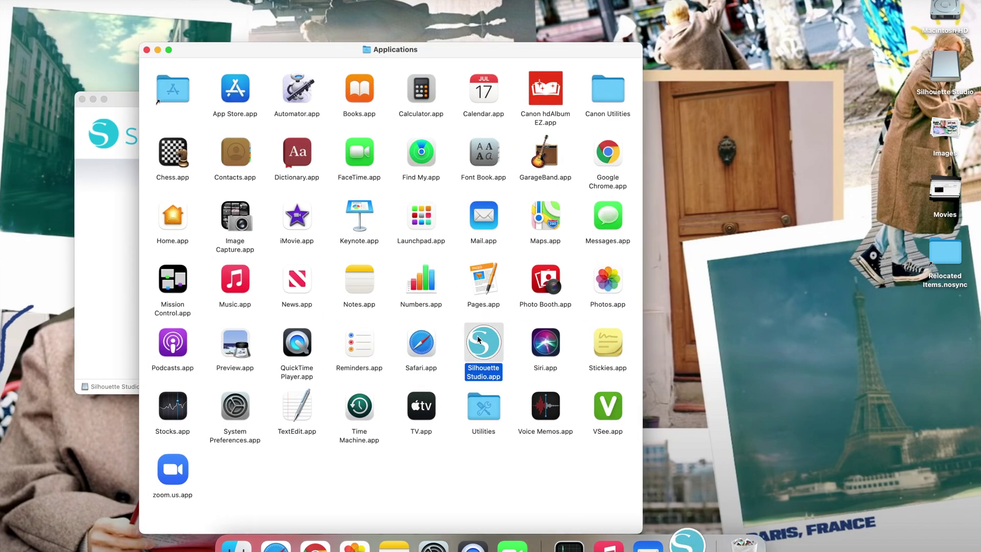
click(548, 194)
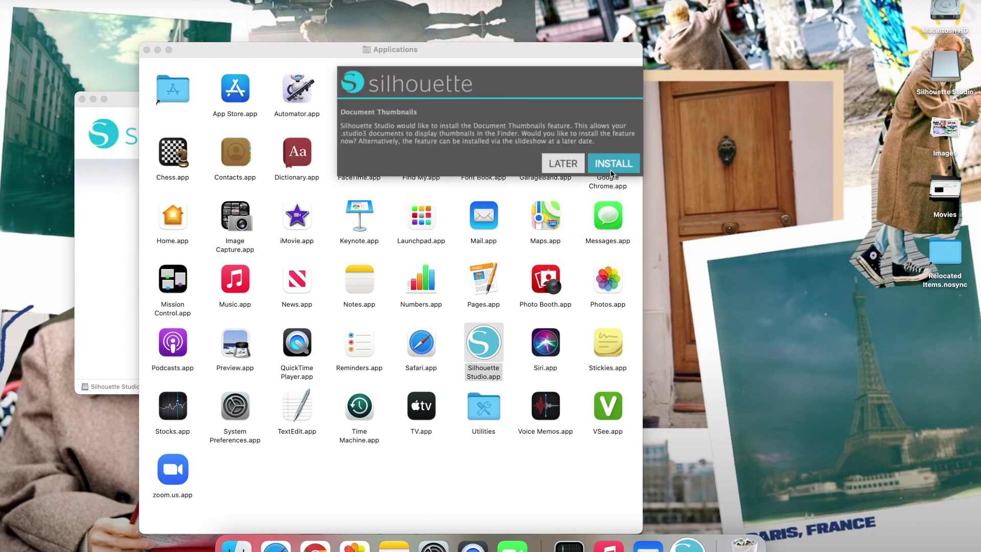
click(611, 171)
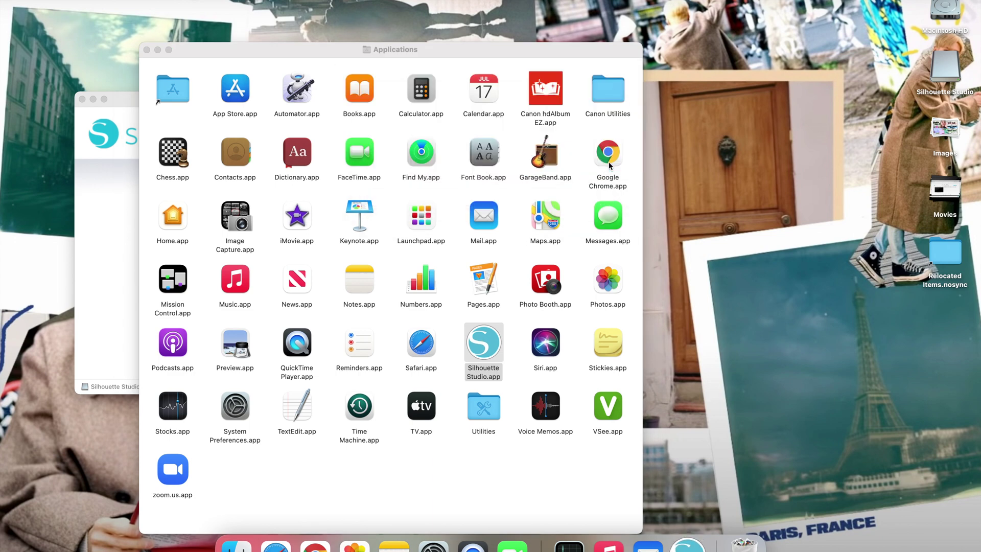
click(685, 375)
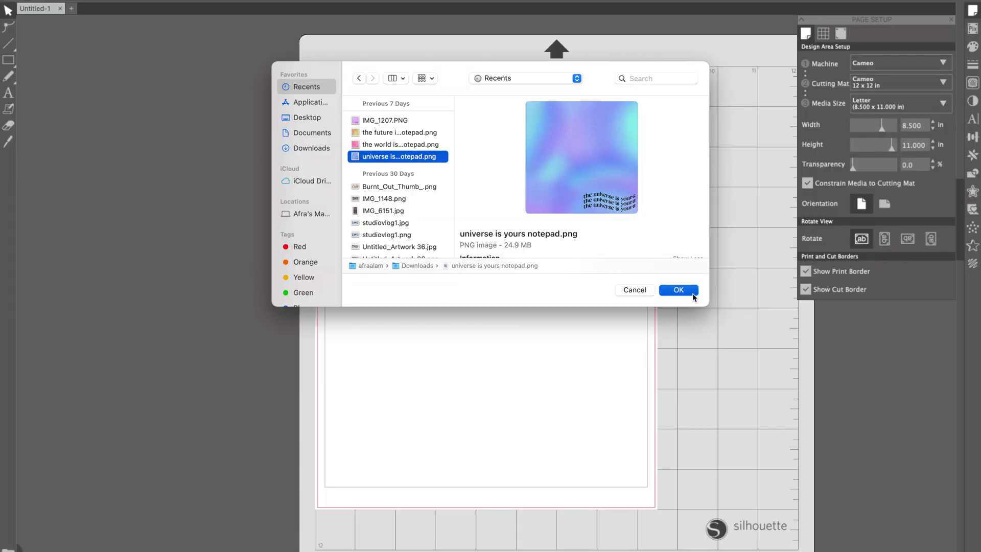
Place the notepad image on the page and resize it to 3.5 in.
click(692, 292)
double_click(209, 25)
text(3.5)
key(Tab)
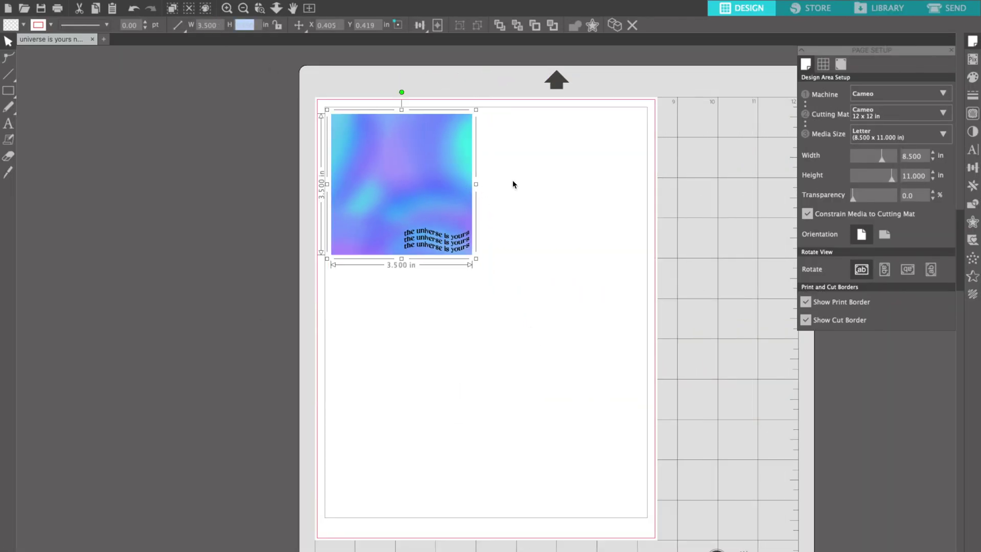
Duplicate the square into a 2×2 grid of four and move it toward the page centre.
key(ctrl+d)
drag(424, 197, 557, 178)
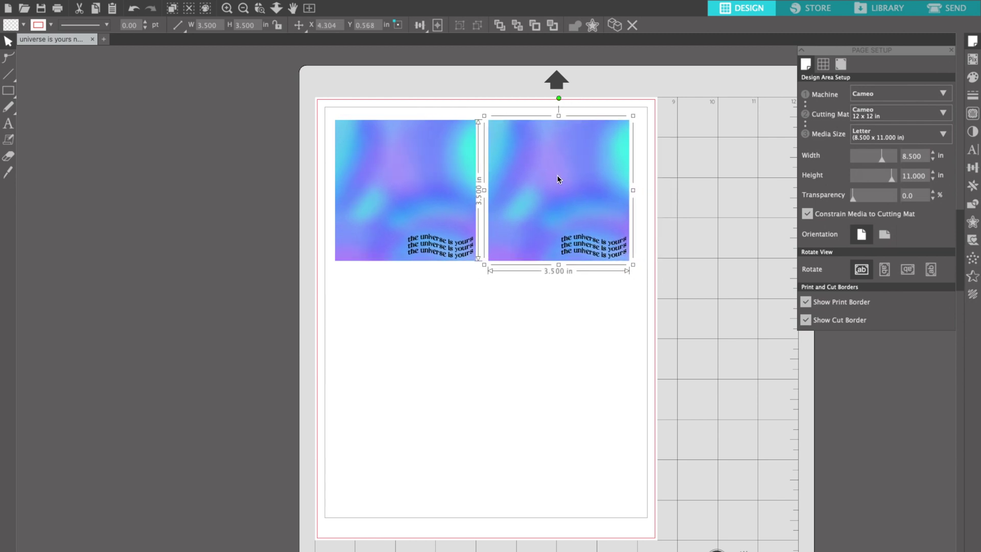
click(506, 303)
drag(405, 288, 550, 308)
key(ctrl+d)
click(550, 214)
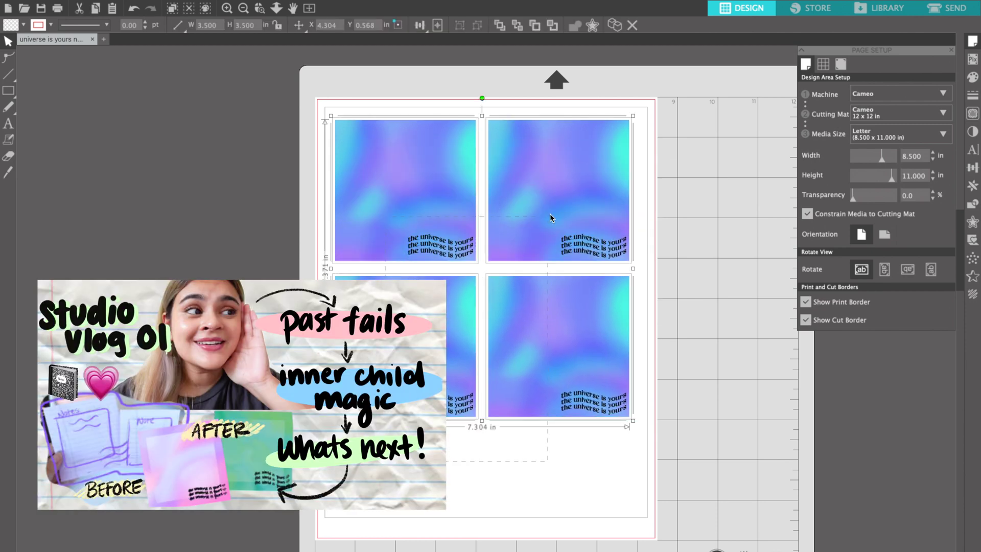
drag(550, 213, 565, 243)
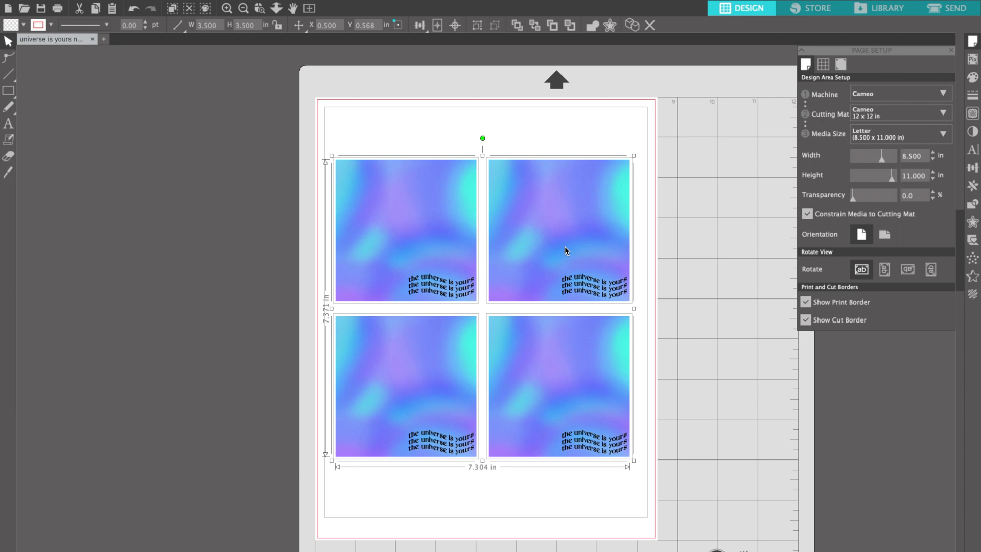
click(706, 150)
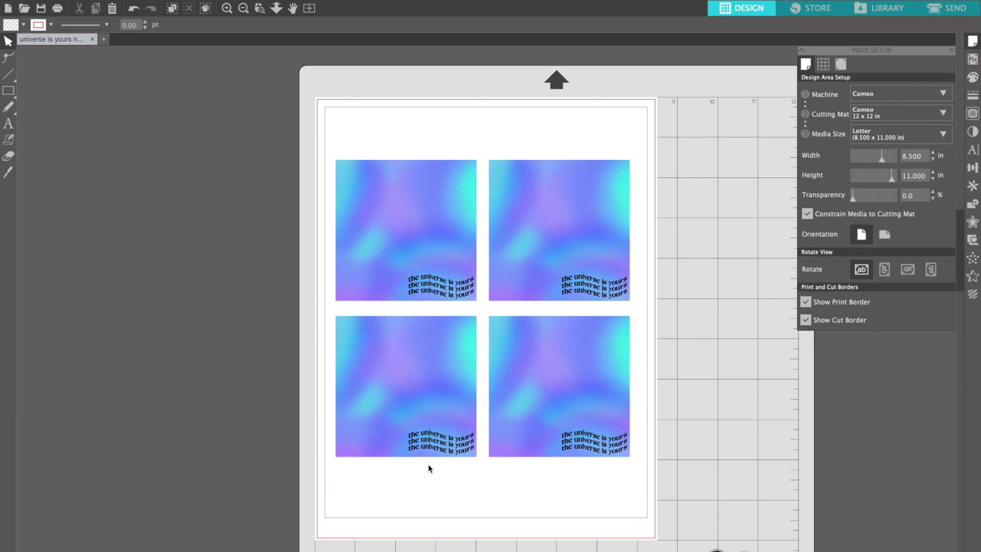
click(602, 231)
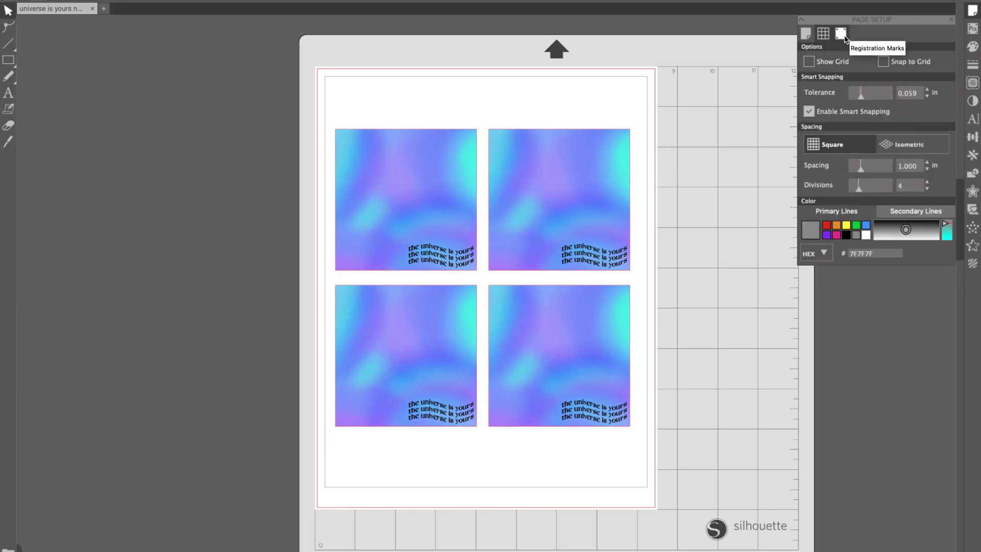
Turn registration marks On in the page settings and show the Print Preview.
click(841, 34)
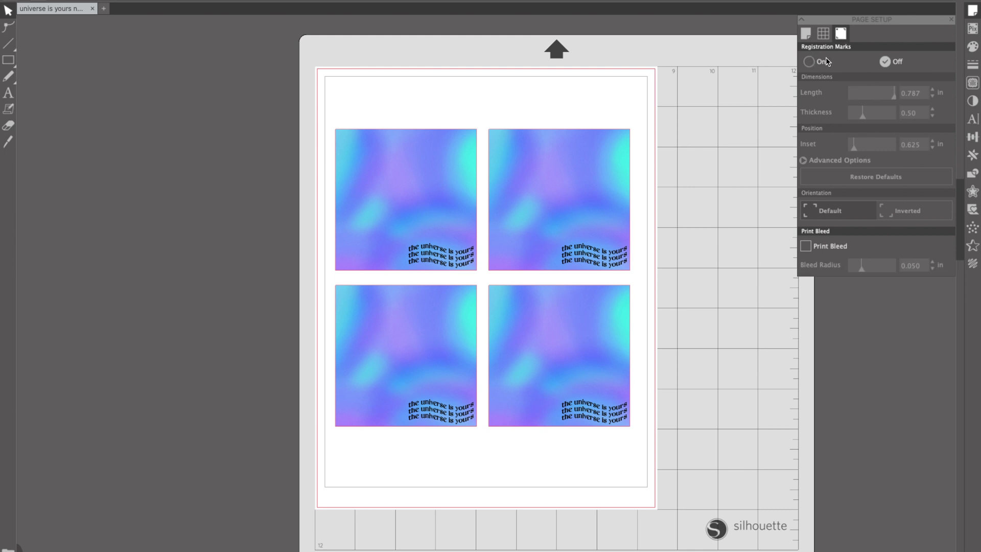
click(809, 62)
click(972, 10)
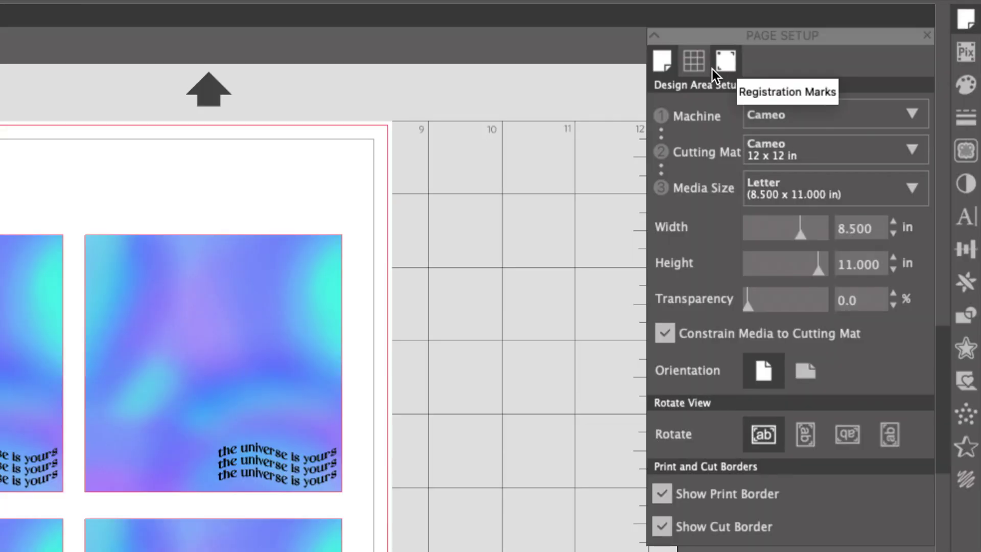
click(694, 68)
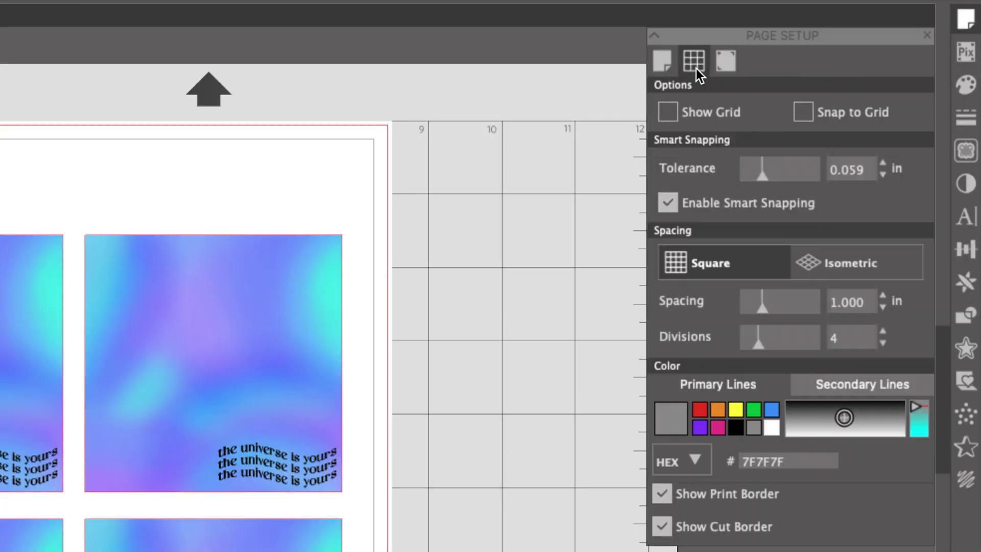
click(732, 65)
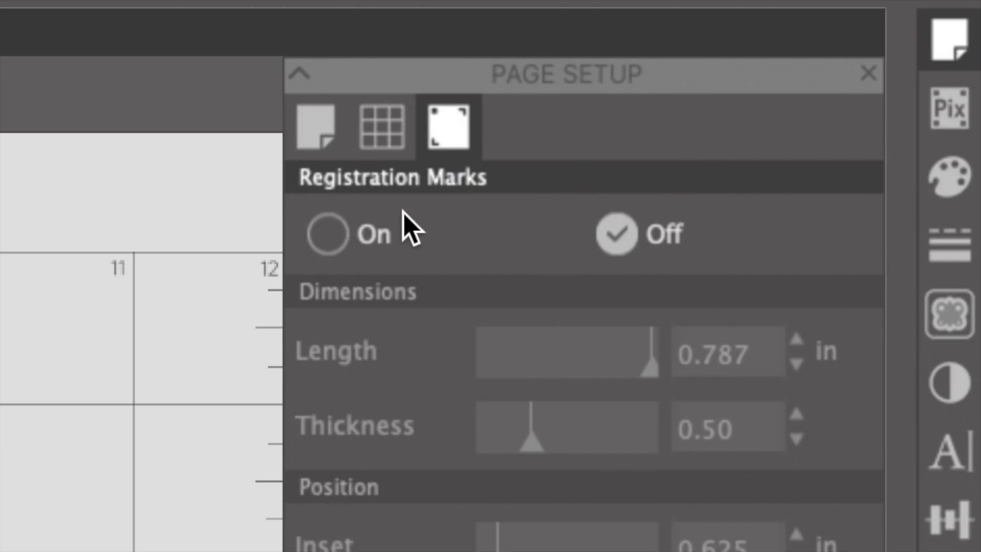
click(351, 247)
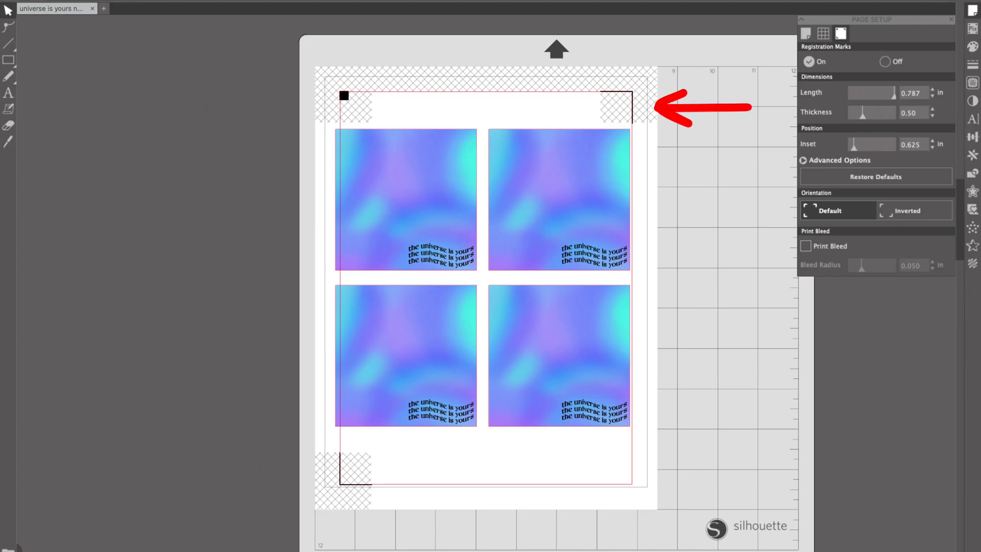
key(ctrl+p)
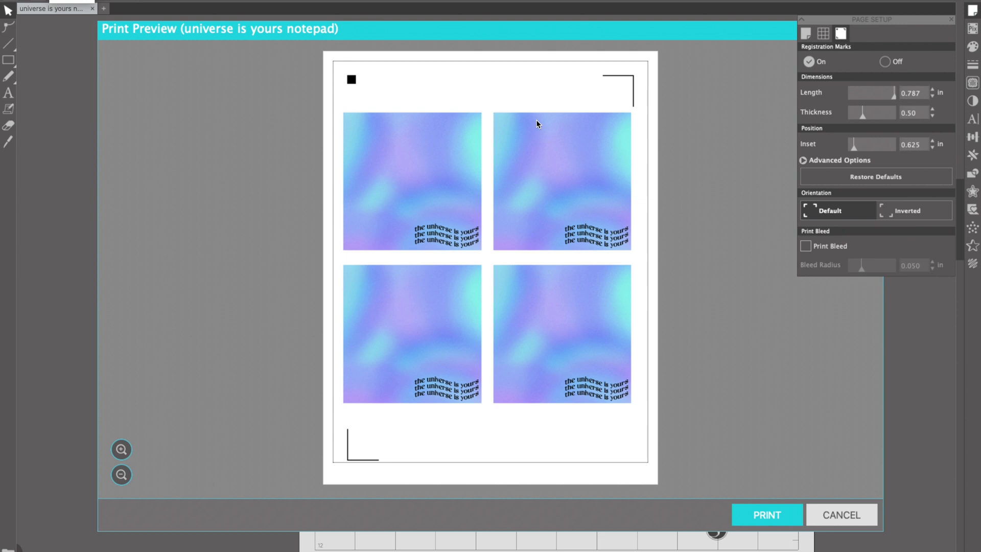
Print one copy of the page on the Canon TS9500.
click(760, 513)
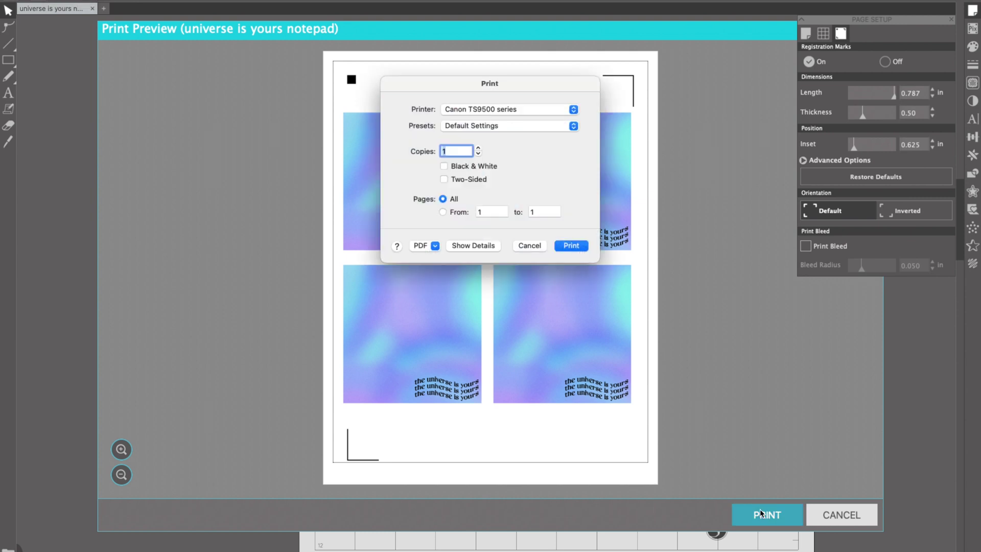
click(571, 246)
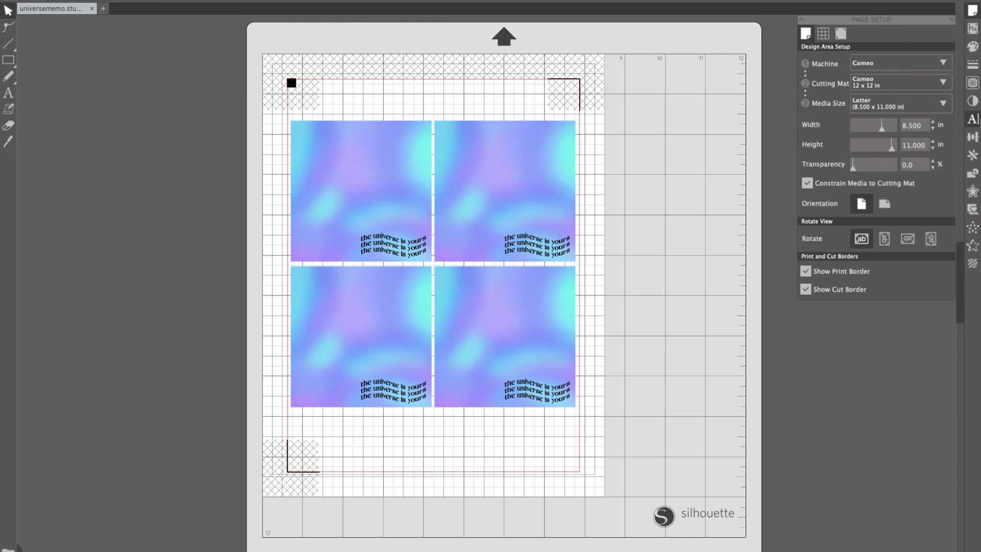
Mark a trace area over the four cards, raise Threshold to 100, and trace them.
click(972, 192)
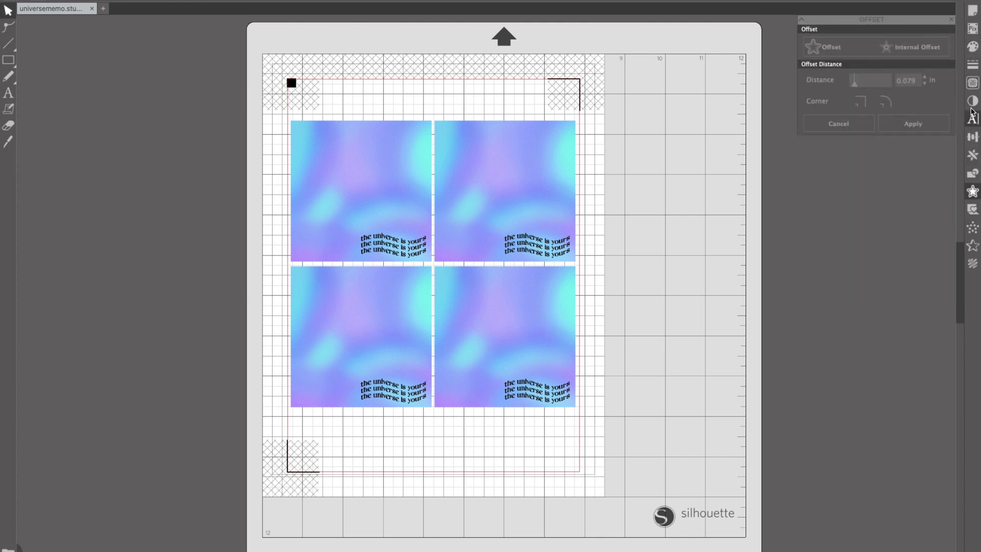
click(972, 83)
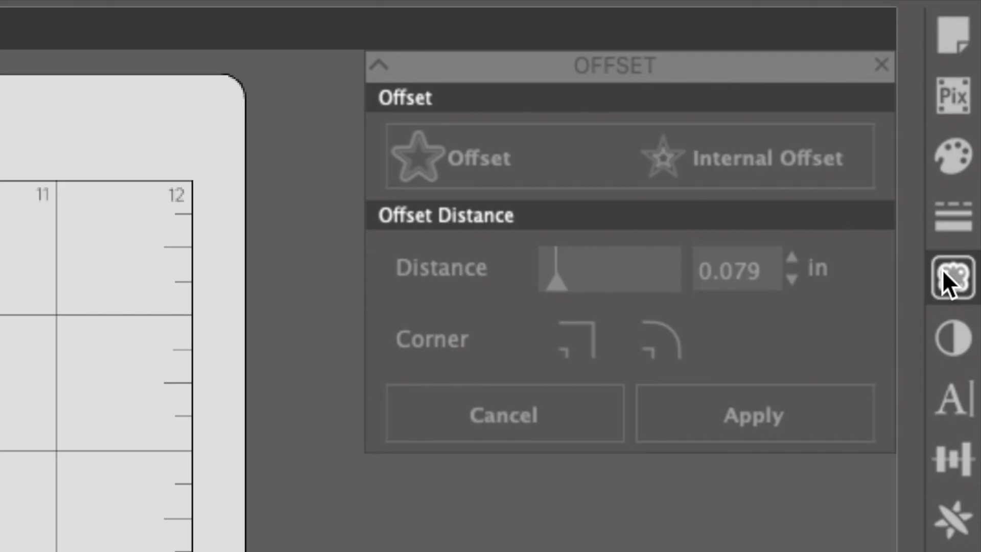
click(970, 82)
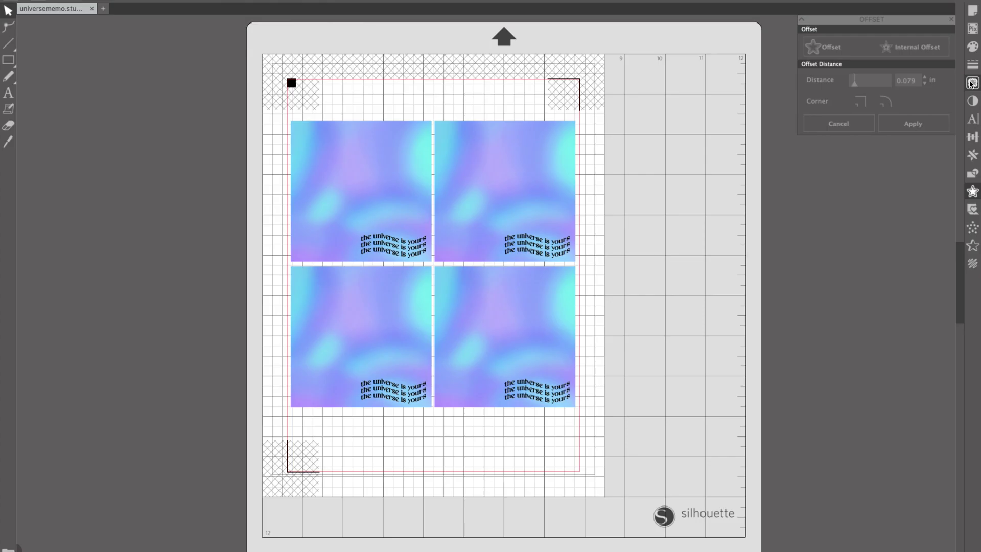
click(972, 83)
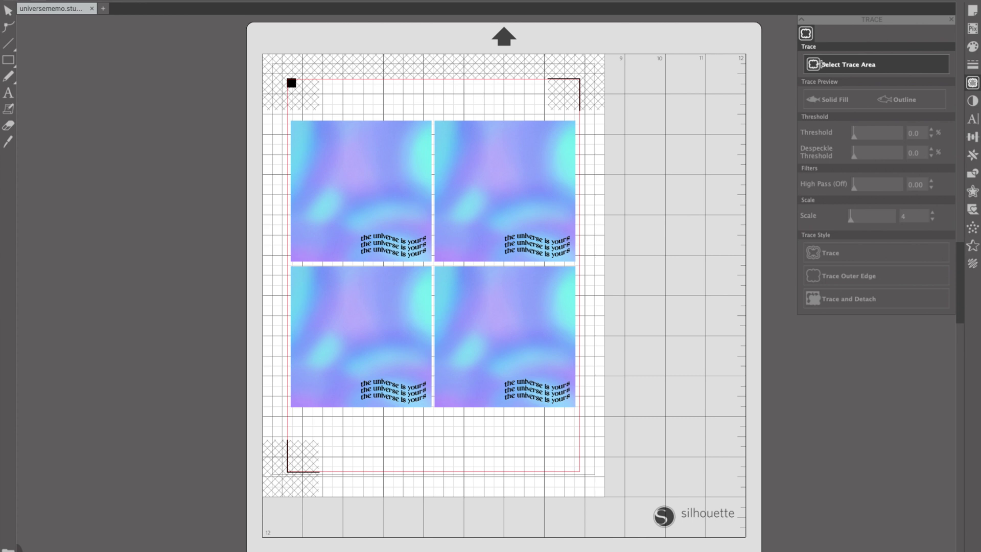
click(819, 63)
mouse_move(288, 110)
mouse_down()
mouse_move(715, 483)
mouse_move(598, 439)
mouse_move(581, 415)
mouse_up()
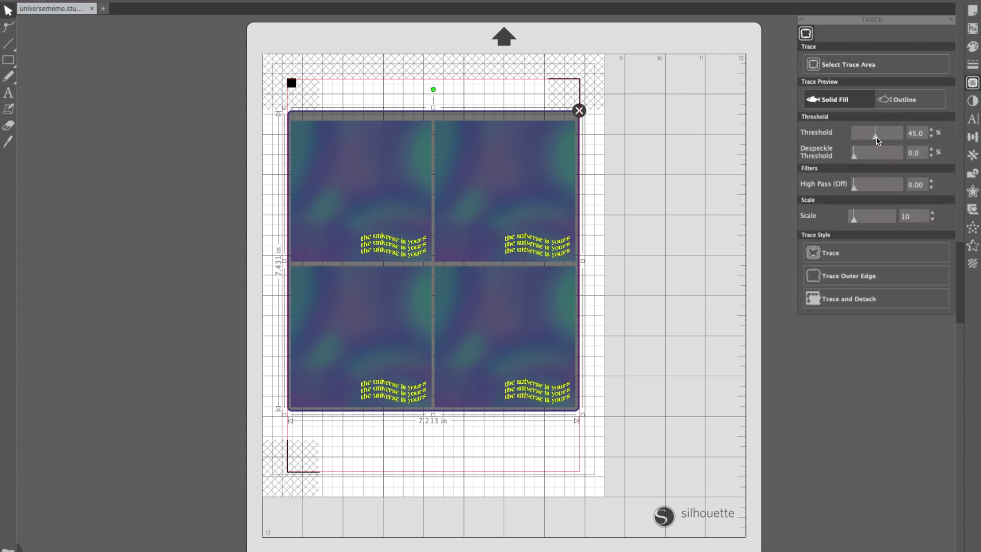
drag(880, 141, 908, 140)
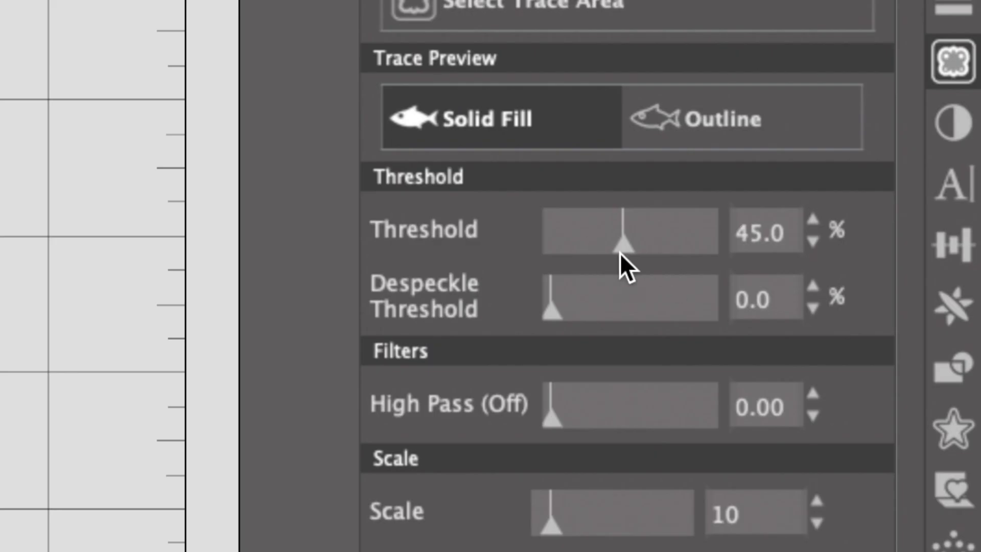
drag(622, 246, 708, 246)
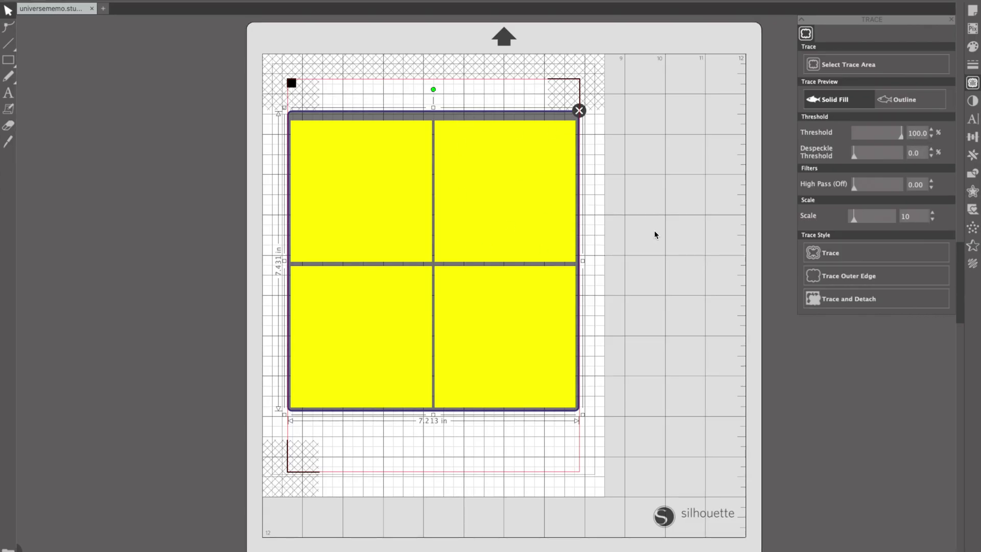
click(855, 256)
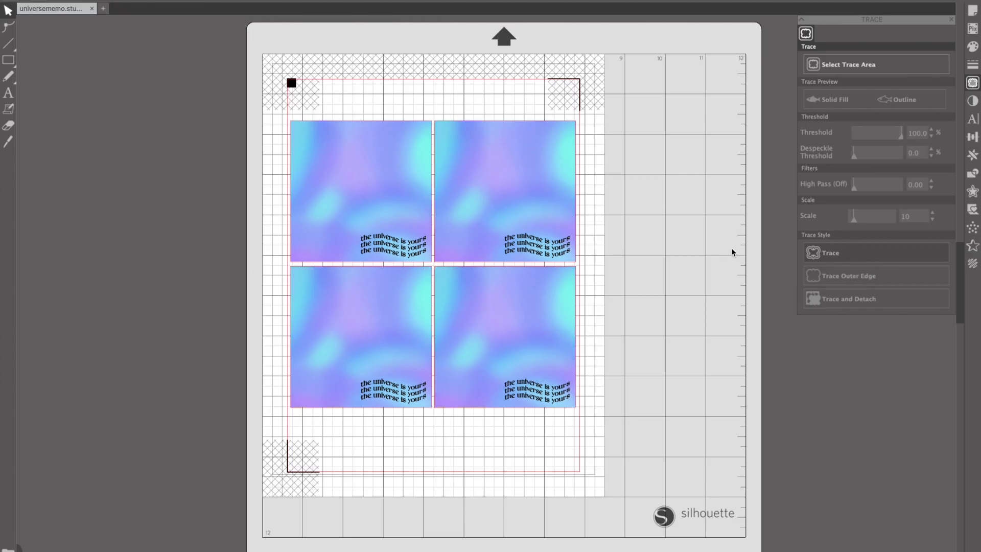
Pull the top cards aside to check their cut lines, then restore the top-left card.
mouse_move(510, 172)
mouse_down()
mouse_move(668, 162)
mouse_move(681, 114)
mouse_move(556, 193)
mouse_move(495, 164)
mouse_up()
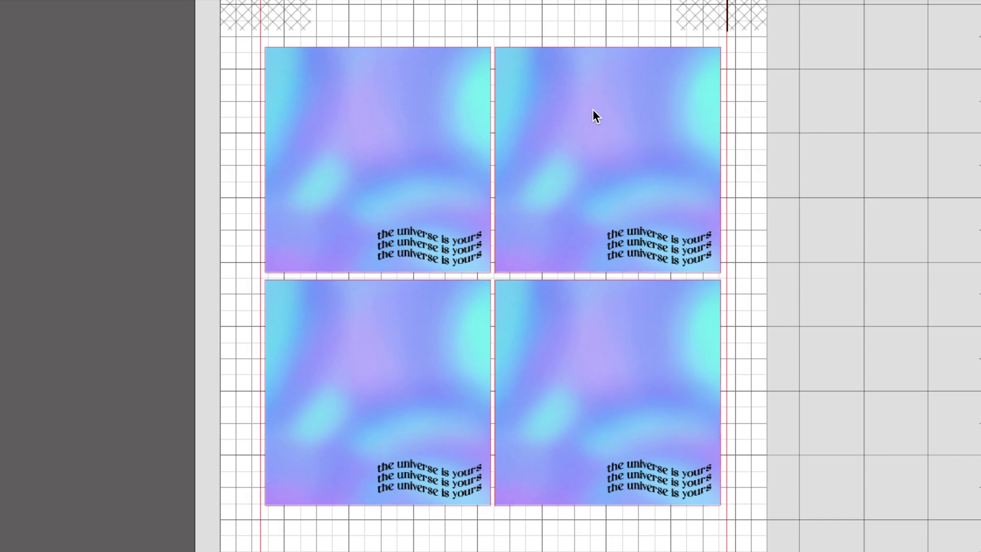
drag(401, 168, 256, 164)
drag(209, 114, 438, 124)
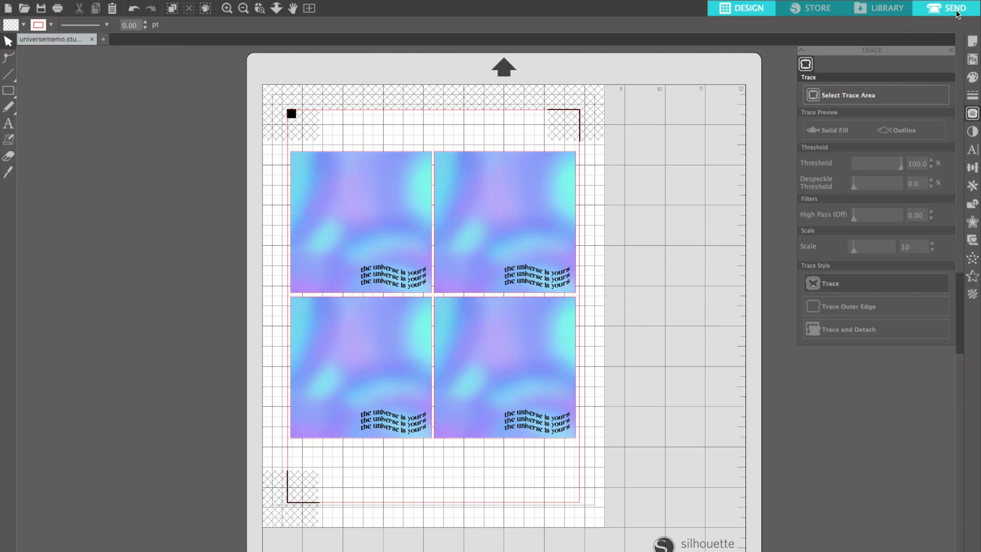
In Simple mode, keep Copy Paper, Medium (20lb) and send the cut to the Cameo 4.
click(953, 9)
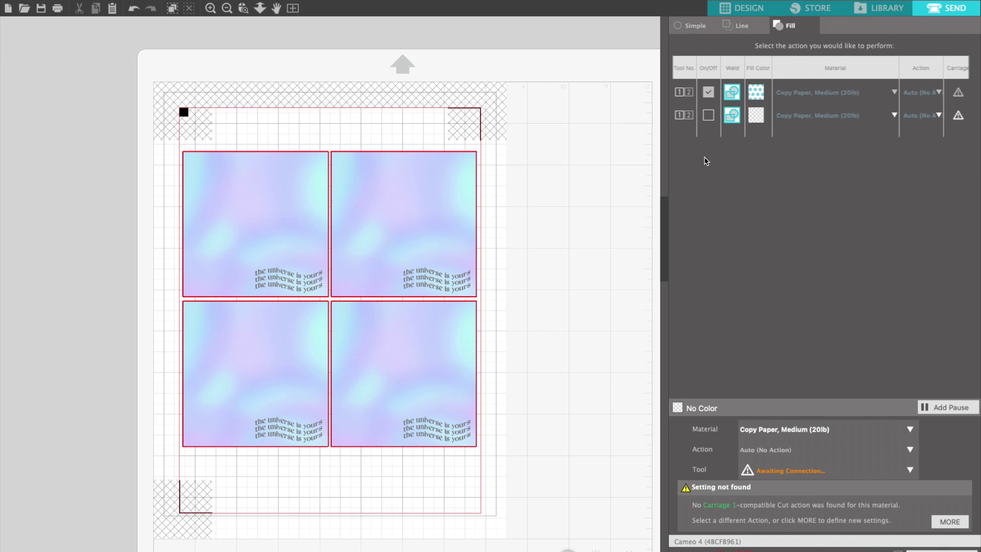
click(685, 25)
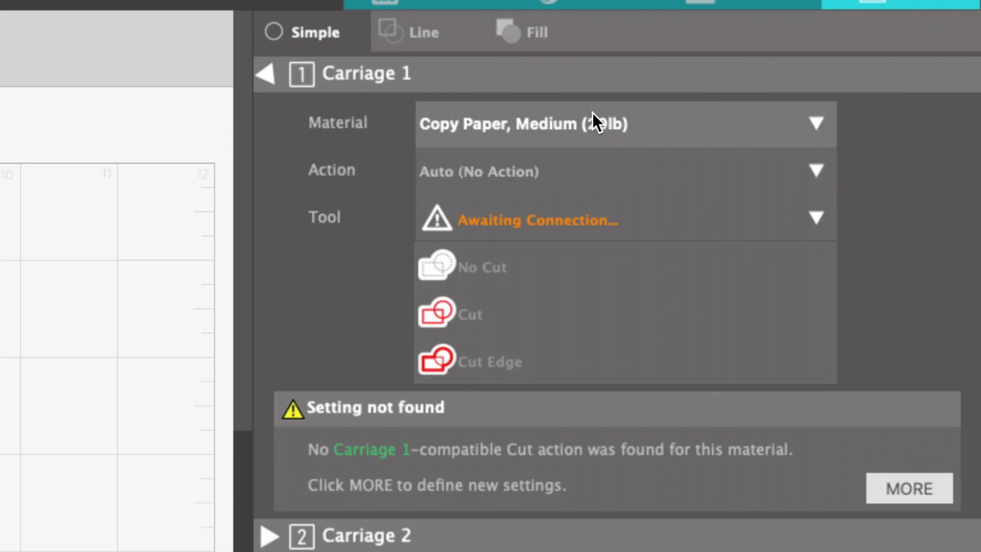
click(817, 62)
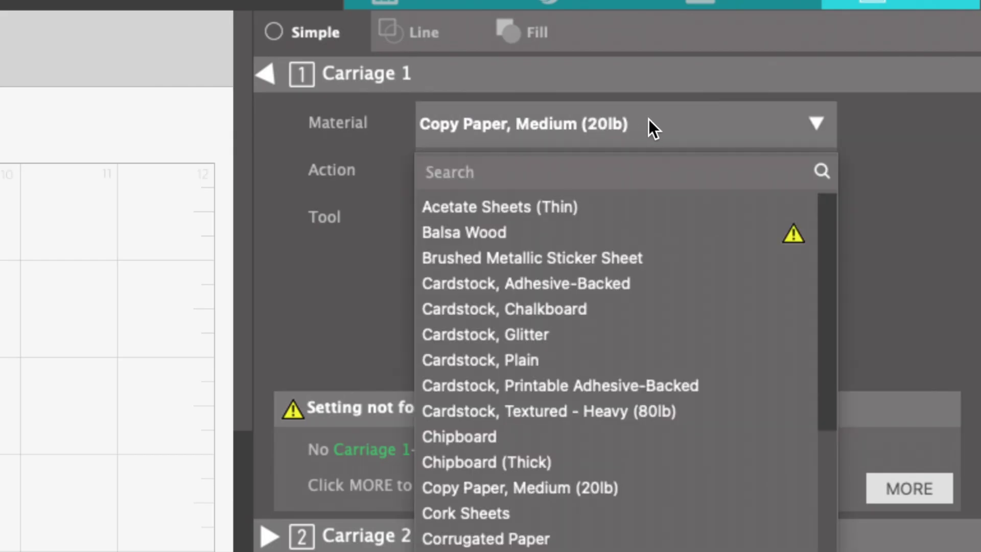
click(649, 119)
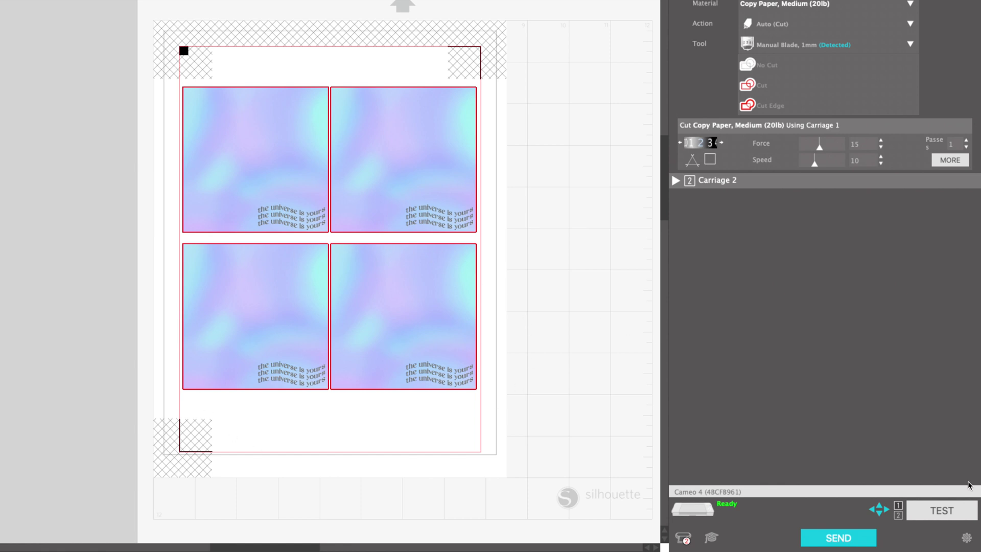
click(838, 540)
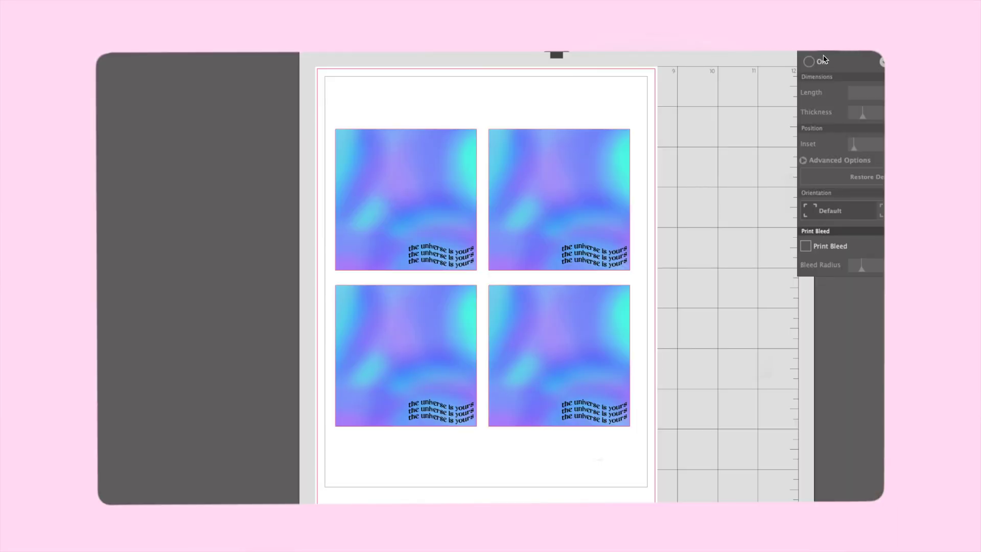
Switch the page's registration marks On so they frame the four gradient cards.
click(818, 62)
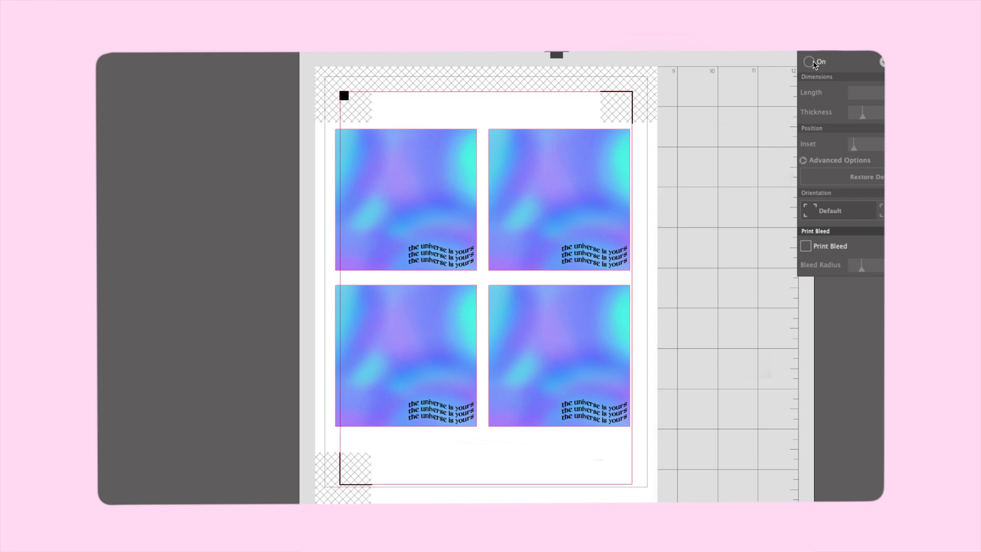